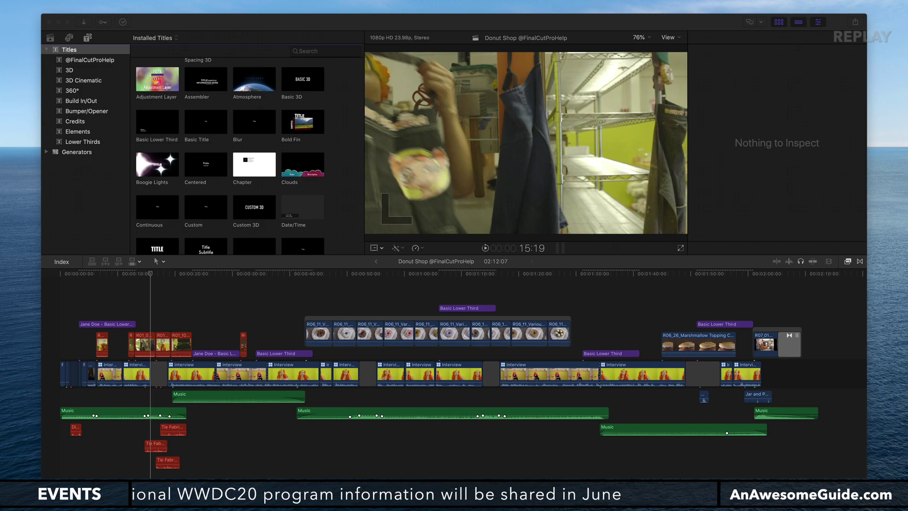
Step: Inspect the opening Jane Doe lower third, selecting its name line and its Owner line
{"action": "left_click", "coordinate": [116, 272]}
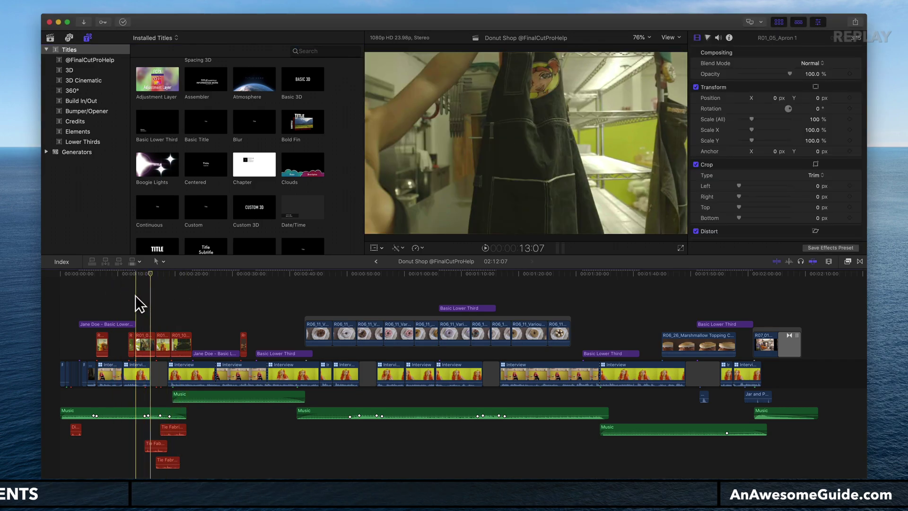
{"action": "left_click", "coordinate": [108, 275]}
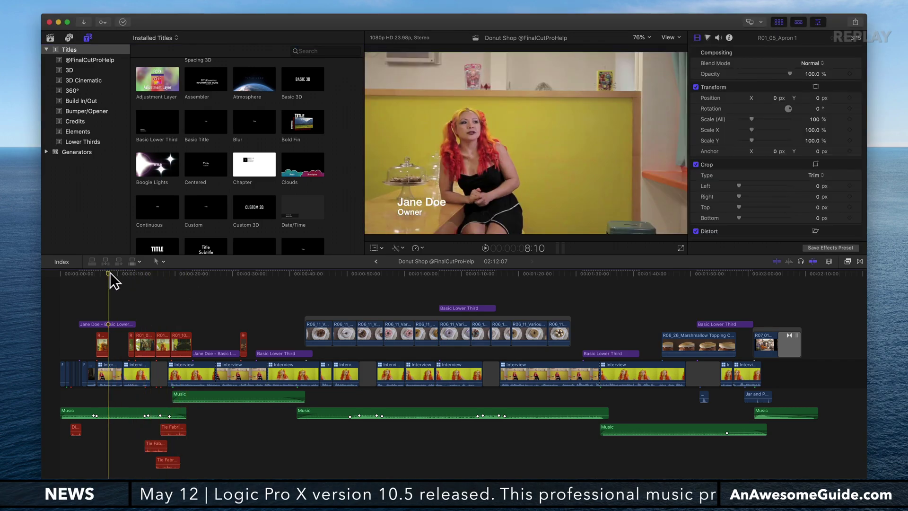
{"action": "left_click", "coordinate": [426, 207]}
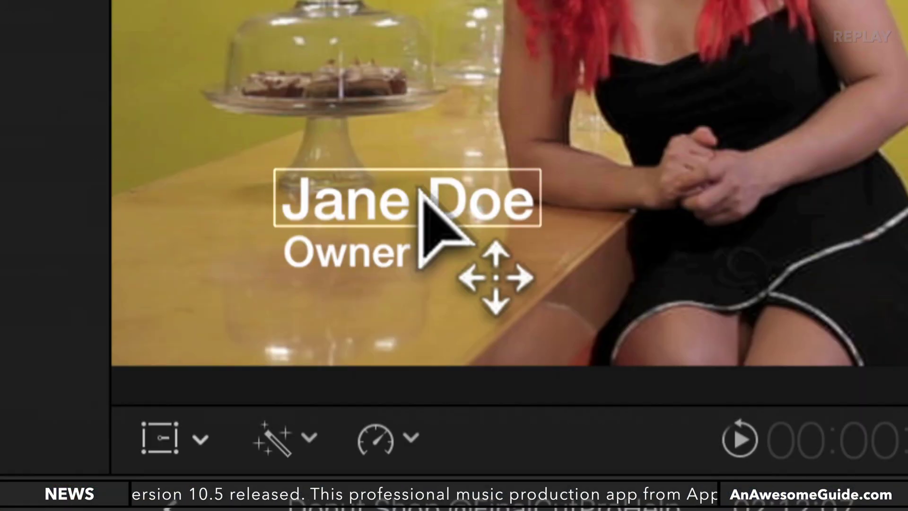
{"action": "left_click", "coordinate": [416, 209]}
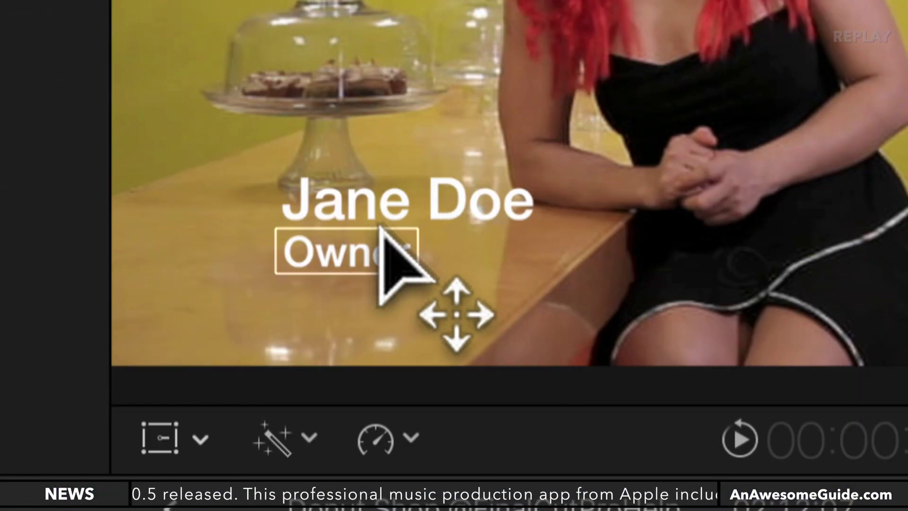
{"action": "left_click", "coordinate": [412, 203]}
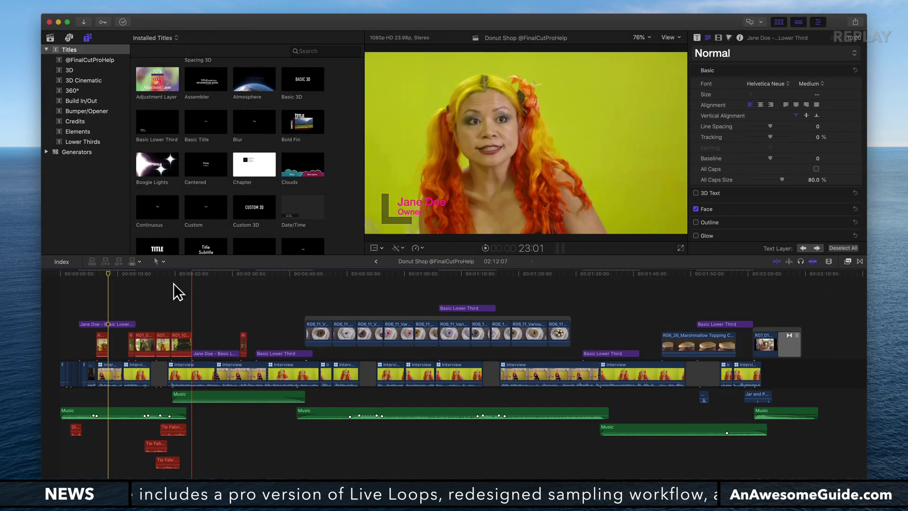
Step: Preview the pink Jane Doe title and the later lower thirds, ending on the Name/Description title
{"action": "left_click", "coordinate": [214, 273]}
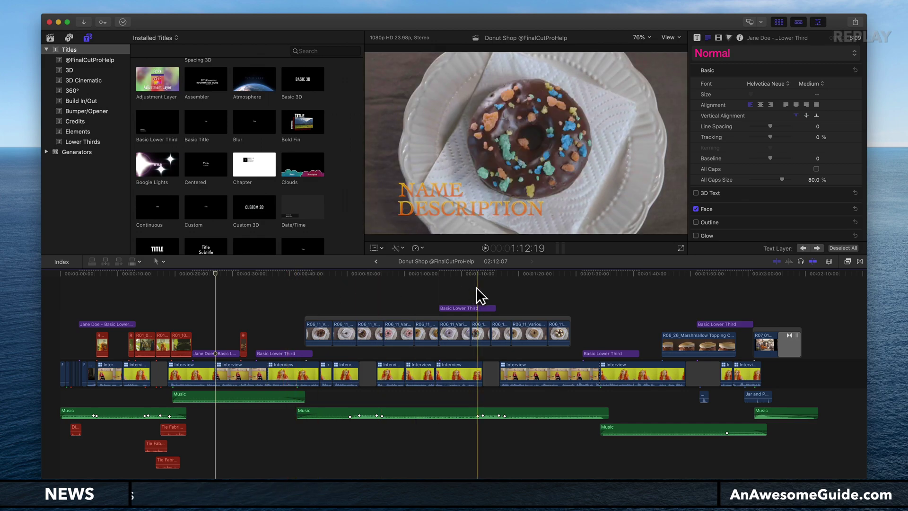
{"action": "left_click", "coordinate": [470, 281]}
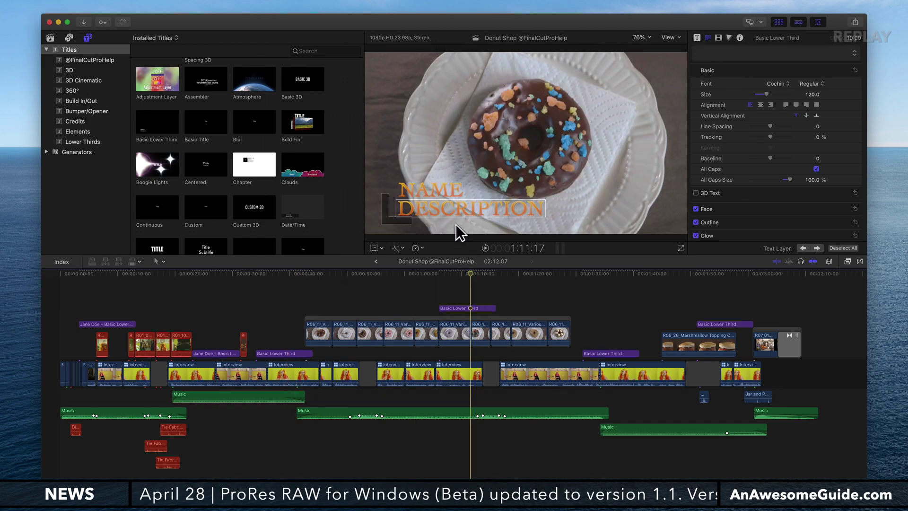
{"action": "left_click", "coordinate": [609, 275]}
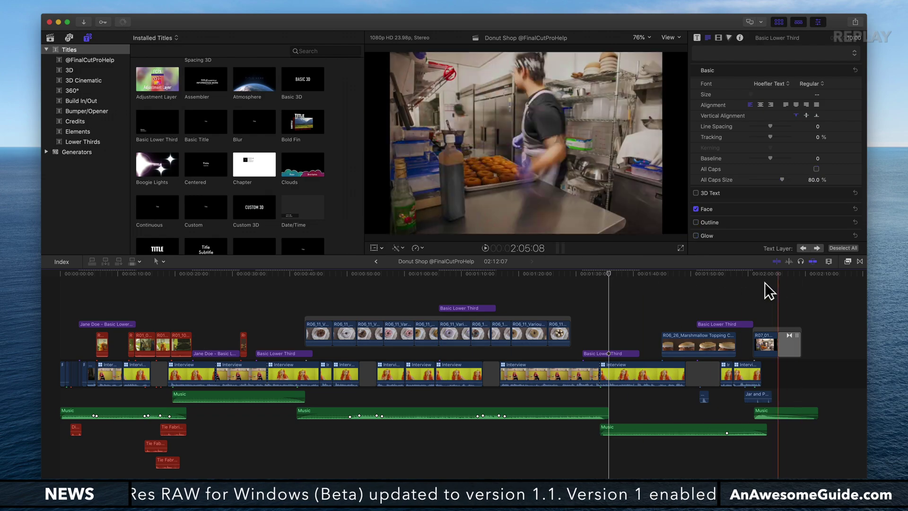
{"action": "left_click", "coordinate": [723, 273]}
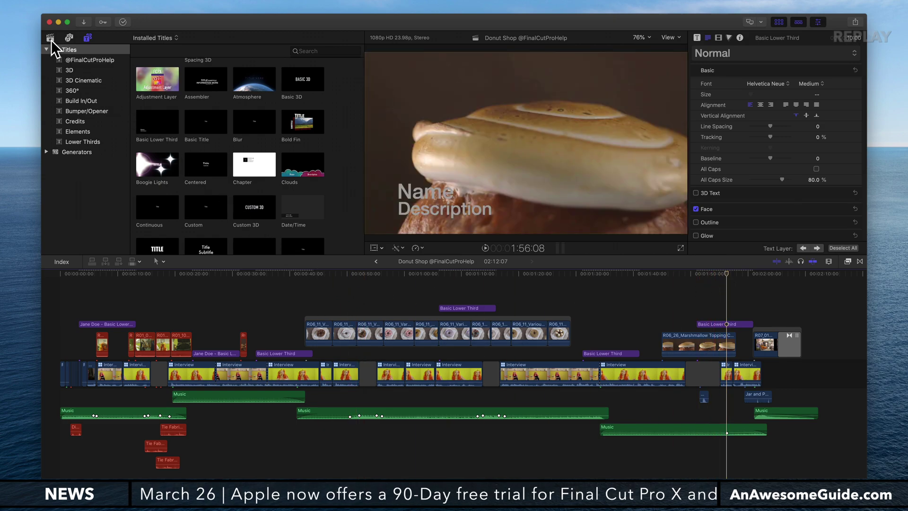
Step: Duplicate the Donut Shop project as a snapshot from the Libraries sidebar
{"action": "left_click", "coordinate": [51, 37]}
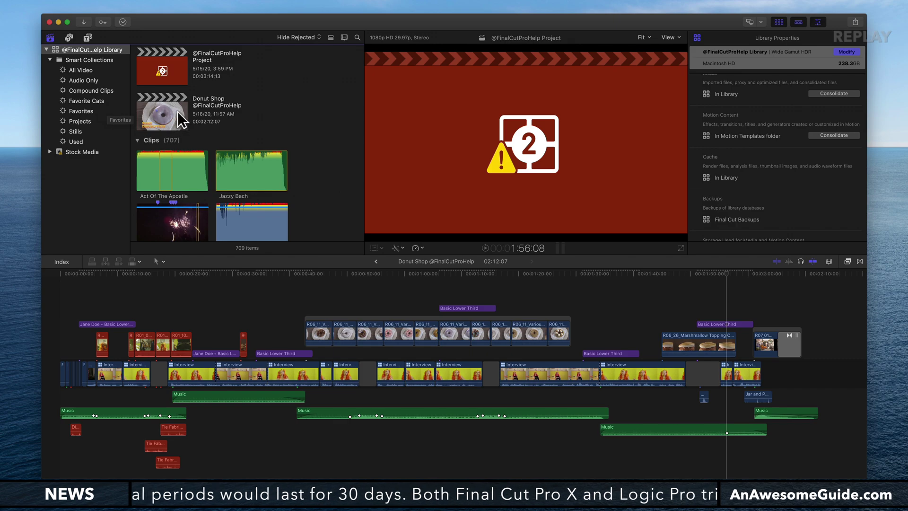
{"action": "left_click", "coordinate": [213, 103]}
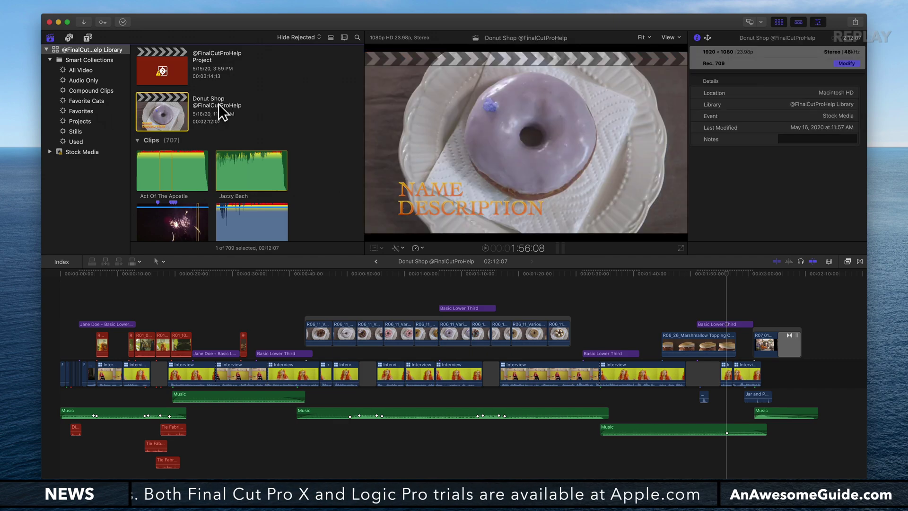
{"action": "right_click", "coordinate": [159, 109]}
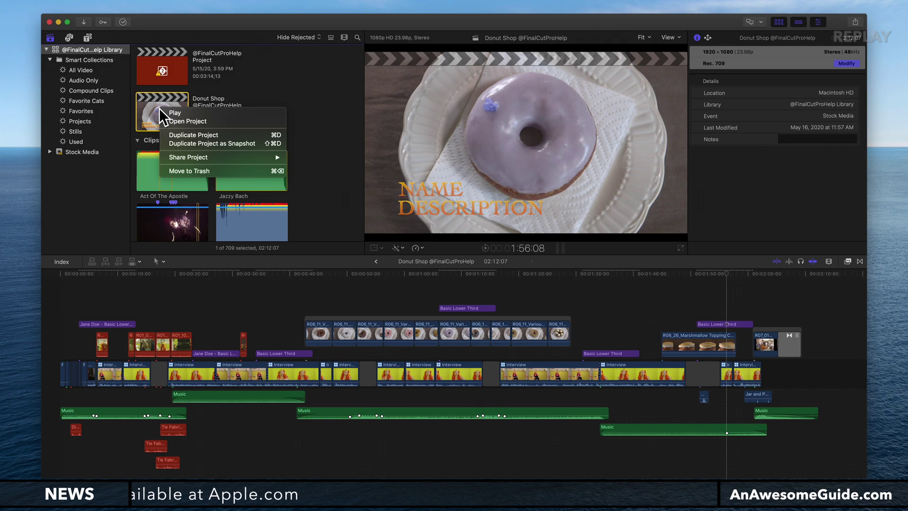
{"action": "left_click", "coordinate": [231, 145]}
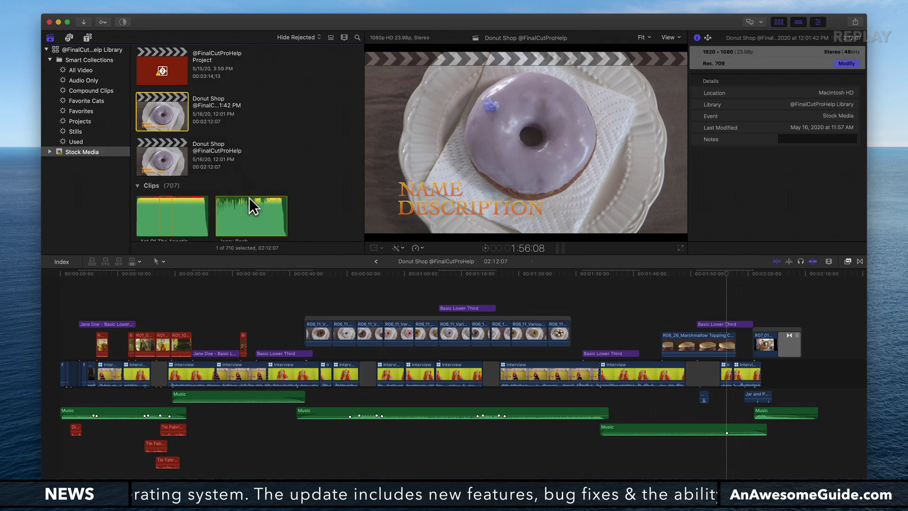
Step: Select the new Donut Shop snapshot project and check its name
{"action": "left_click", "coordinate": [293, 324]}
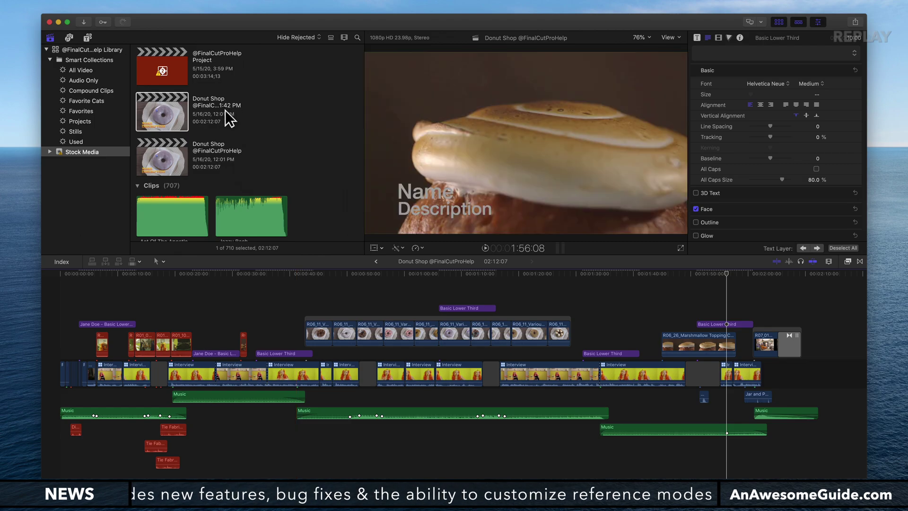
{"action": "left_click", "coordinate": [210, 105]}
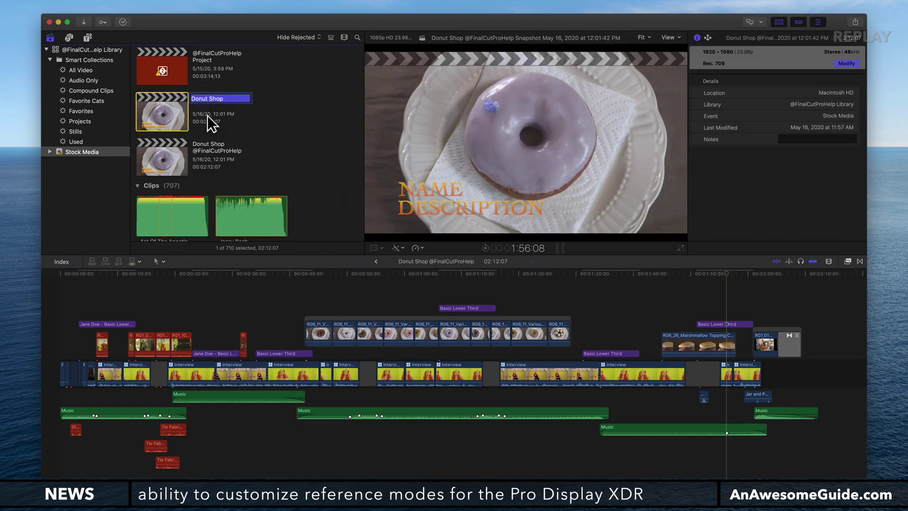
{"action": "left_click", "coordinate": [169, 112]}
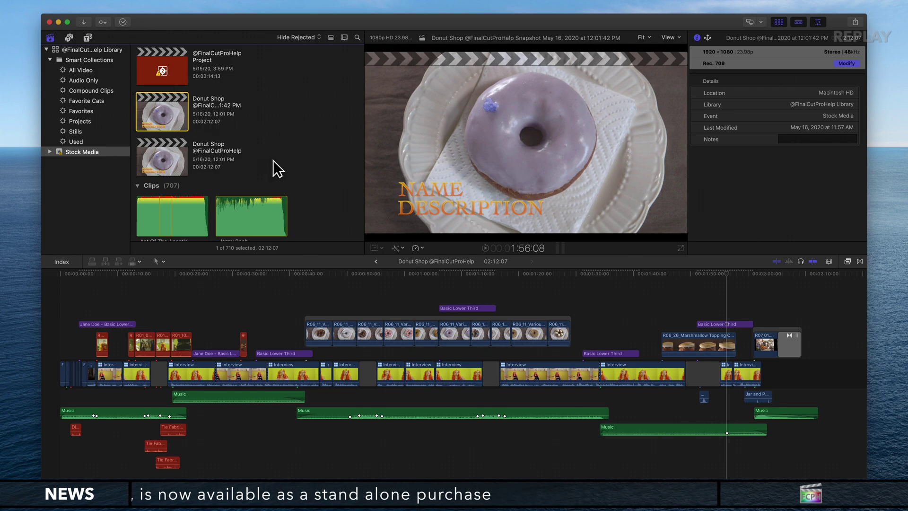
Step: Select the Jane Doe lower-third title clip at the start of the timeline
{"action": "left_click", "coordinate": [294, 302]}
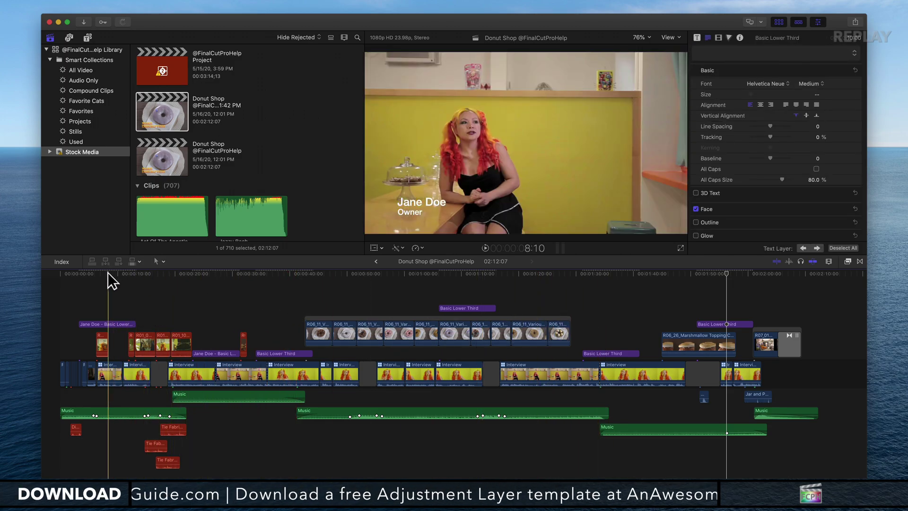
{"action": "left_click", "coordinate": [108, 272]}
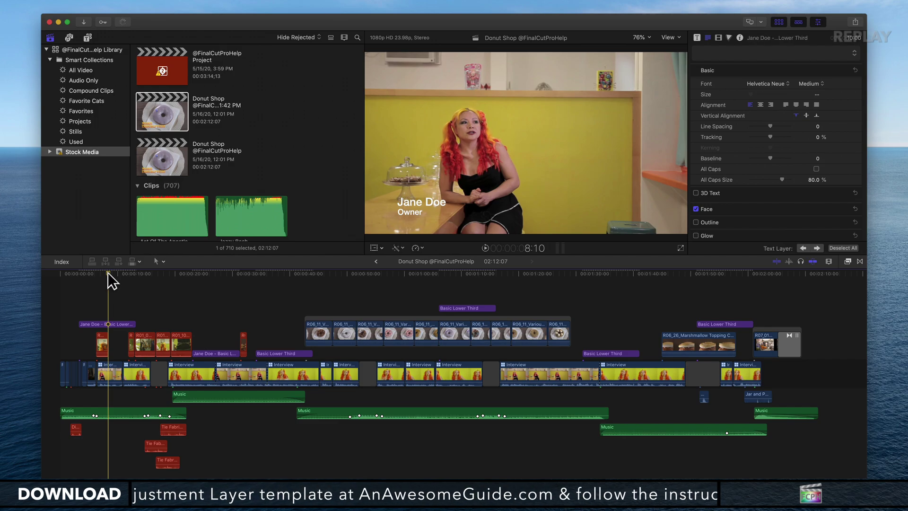
{"action": "left_click", "coordinate": [104, 324]}
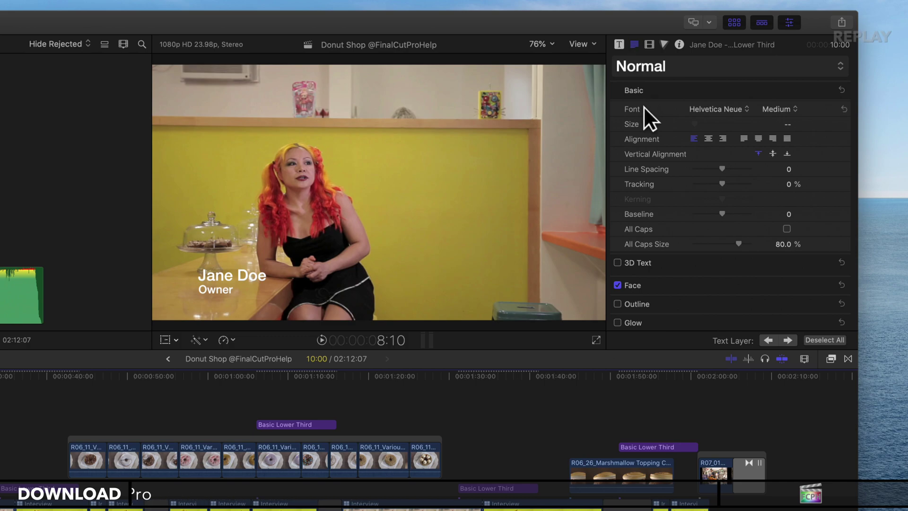
Step: Change the title font to Arial Black and nudge the text size up slightly
{"action": "left_click", "coordinate": [732, 109]}
{"action": "scroll", "coordinate": [735, 110], "scroll_direction": "up", "scroll_amount": 10}
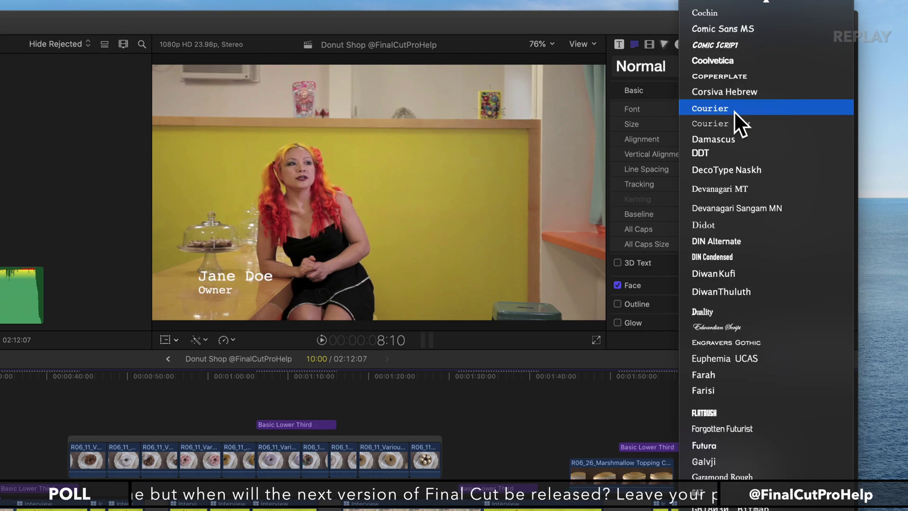
{"action": "scroll", "coordinate": [734, 111], "scroll_direction": "up", "scroll_amount": 15}
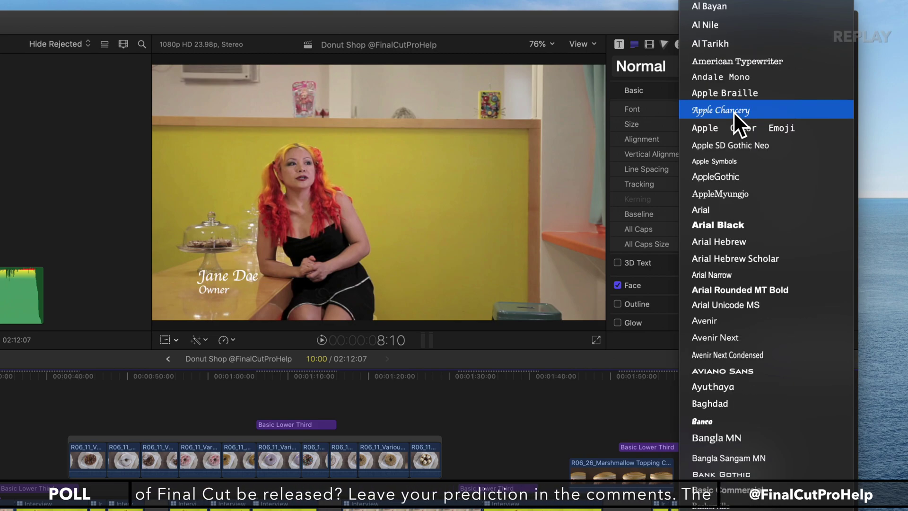
{"action": "left_click", "coordinate": [732, 223]}
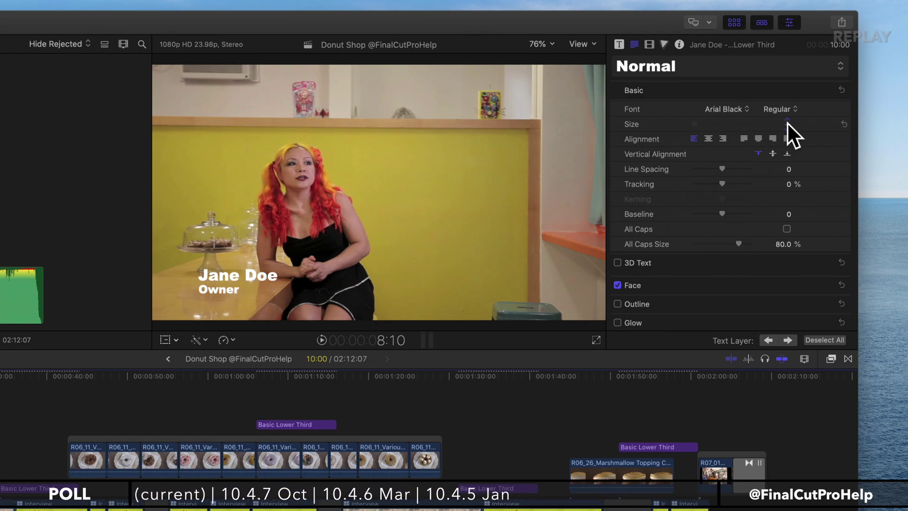
{"action": "mouse_move", "coordinate": [786, 122]}
{"action": "left_mouse_down"}
{"action": "mouse_move", "coordinate": [787, 111]}
{"action": "mouse_move", "coordinate": [787, 123]}
{"action": "left_mouse_up"}
{"action": "scroll", "coordinate": [692, 207], "scroll_direction": "down", "scroll_amount": 1}
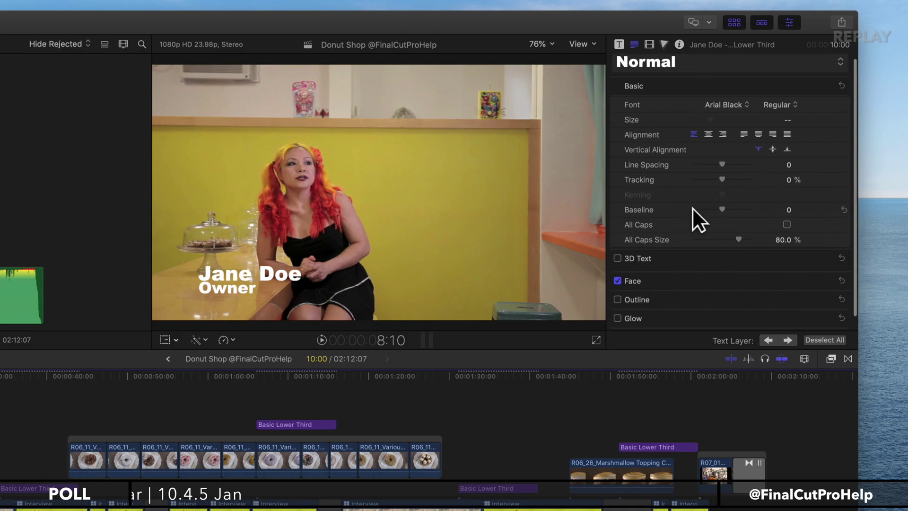
{"action": "scroll", "coordinate": [692, 208], "scroll_direction": "down", "scroll_amount": 1}
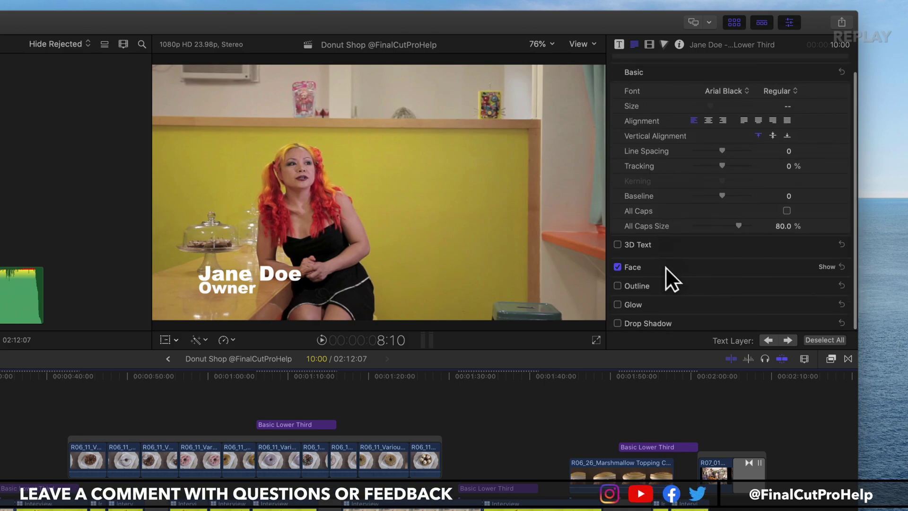
Step: Bring up the colour picker for the title's text face beside the inspector
{"action": "left_click", "coordinate": [826, 267]}
{"action": "scroll", "coordinate": [709, 275], "scroll_direction": "down", "scroll_amount": 4}
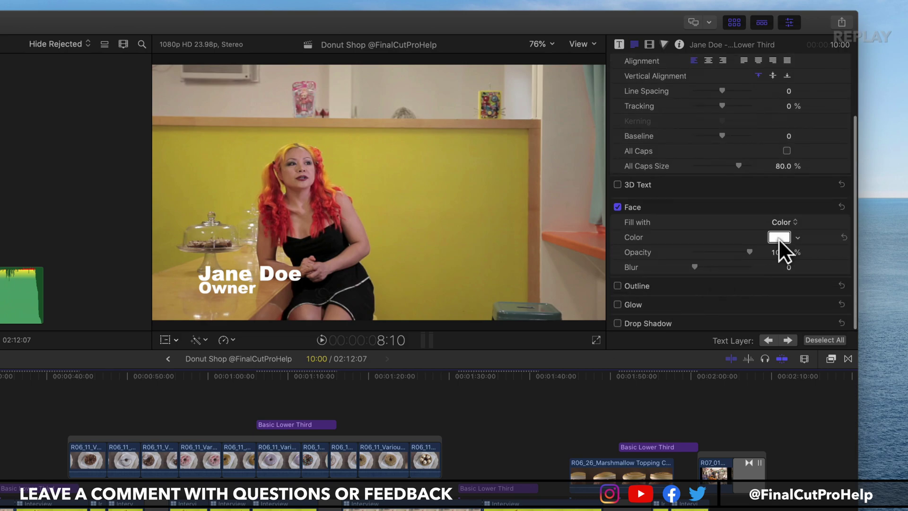
{"action": "left_click", "coordinate": [777, 239]}
{"action": "mouse_move", "coordinate": [817, 374]}
{"action": "left_mouse_down"}
{"action": "mouse_move", "coordinate": [772, 269]}
{"action": "mouse_move", "coordinate": [756, 172]}
{"action": "left_mouse_up"}
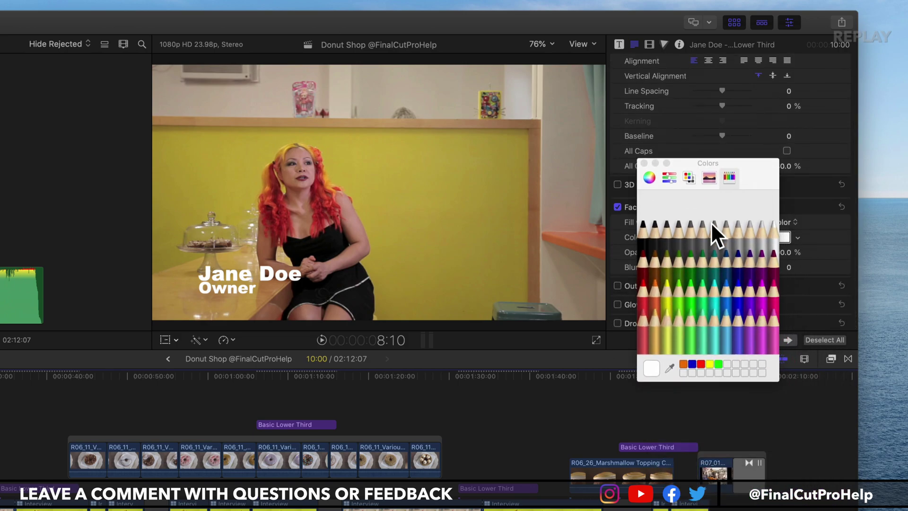
Step: Try several pencil colours, then settle on Spring green for the title text
{"action": "left_click", "coordinate": [681, 287]}
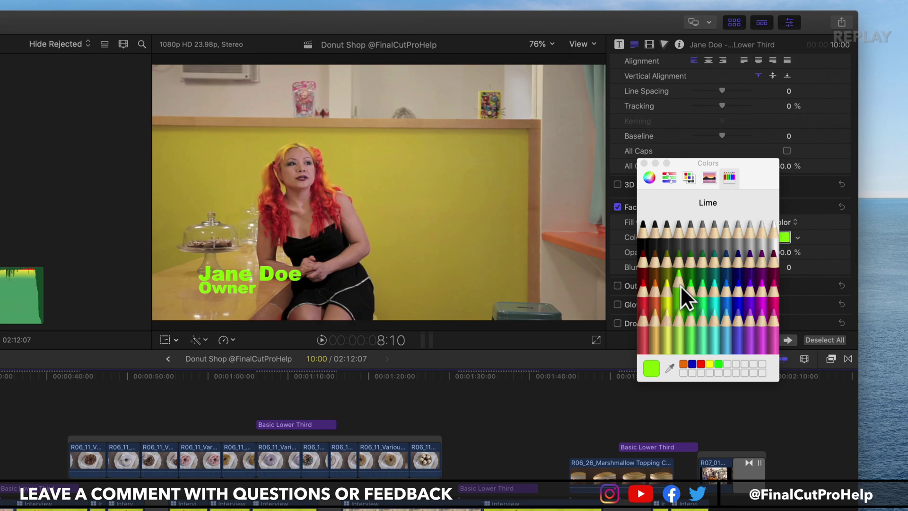
{"action": "left_click", "coordinate": [716, 290]}
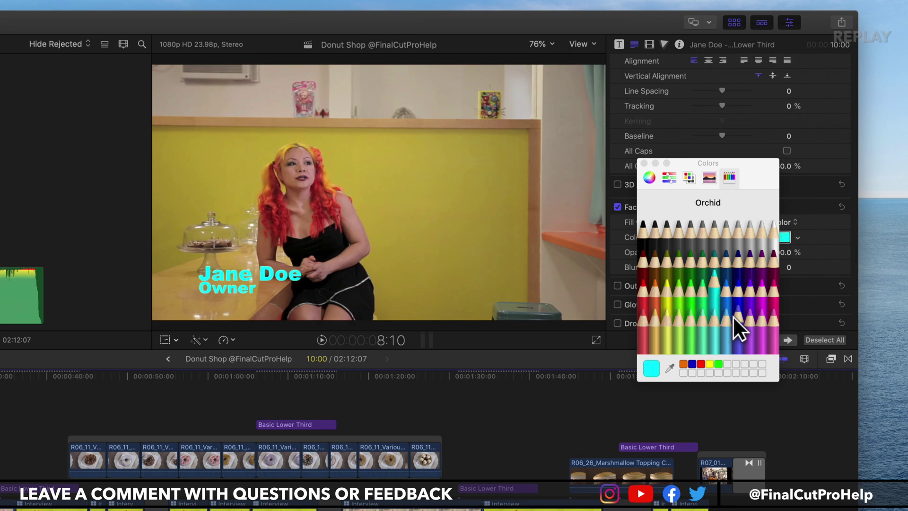
{"action": "left_click", "coordinate": [749, 324]}
{"action": "left_click", "coordinate": [772, 318]}
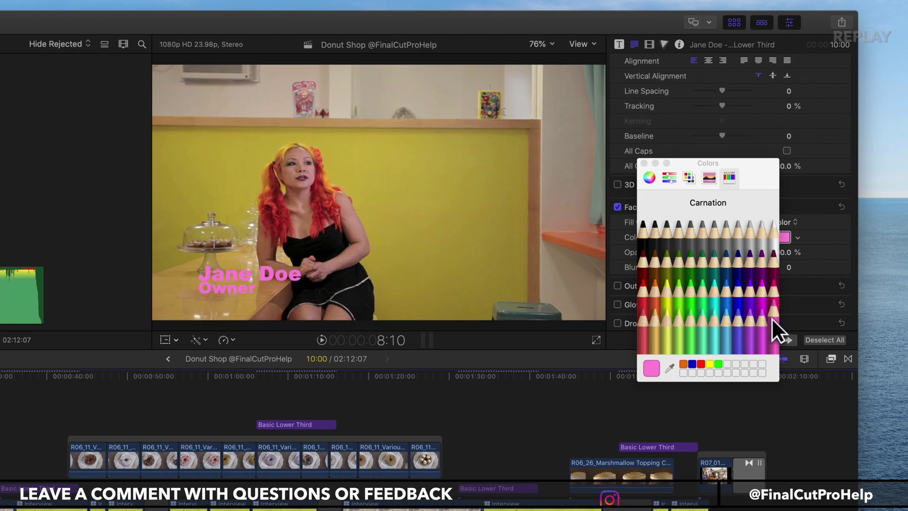
{"action": "left_click", "coordinate": [771, 288]}
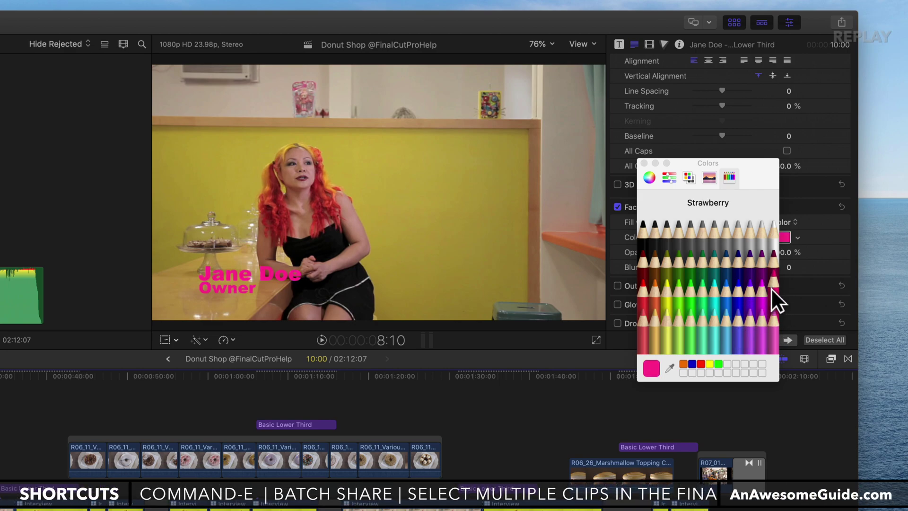
{"action": "left_click", "coordinate": [773, 269]}
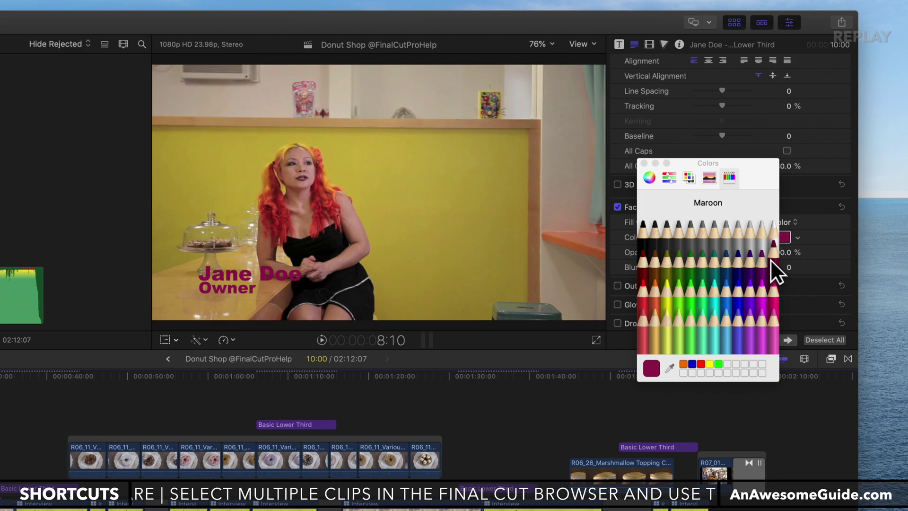
{"action": "left_click", "coordinate": [761, 264]}
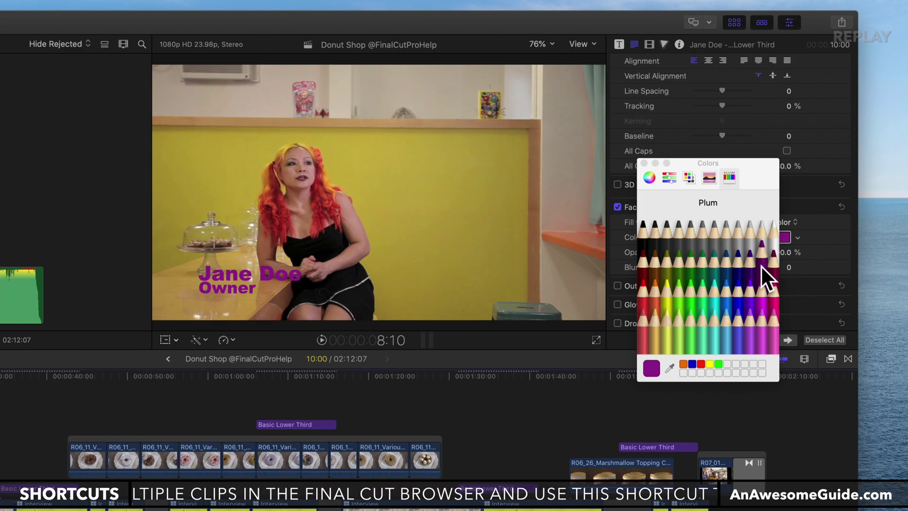
{"action": "left_click", "coordinate": [687, 291]}
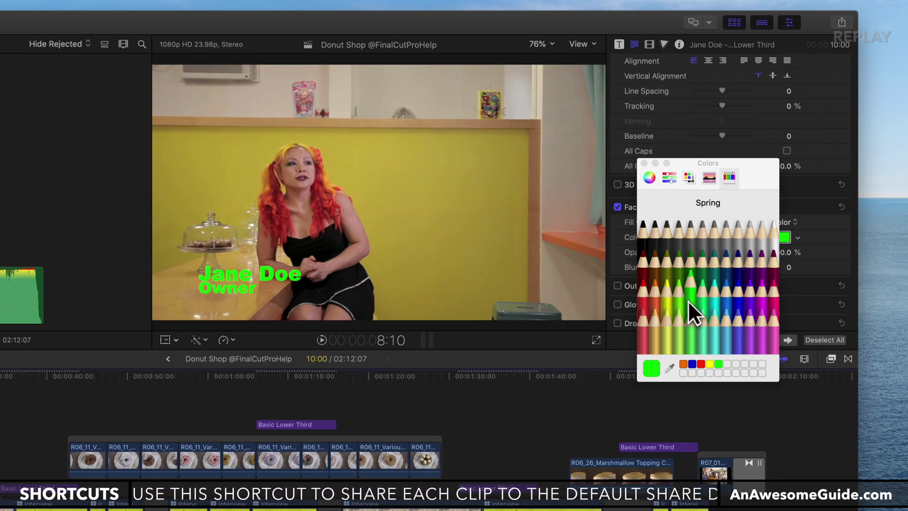
{"action": "left_click", "coordinate": [644, 163]}
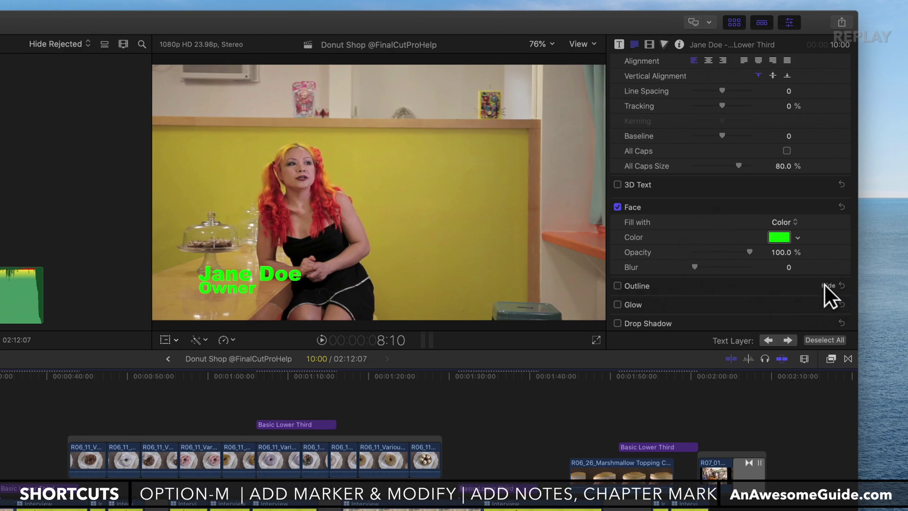
{"action": "left_click", "coordinate": [825, 285]}
{"action": "scroll", "coordinate": [639, 290], "scroll_direction": "down", "scroll_amount": 5}
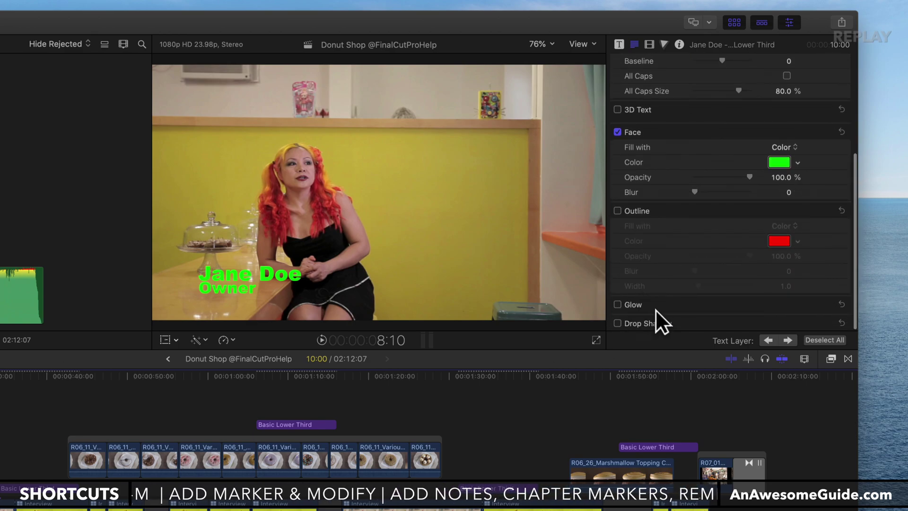
{"action": "scroll", "coordinate": [666, 252], "scroll_direction": "up", "scroll_amount": 10}
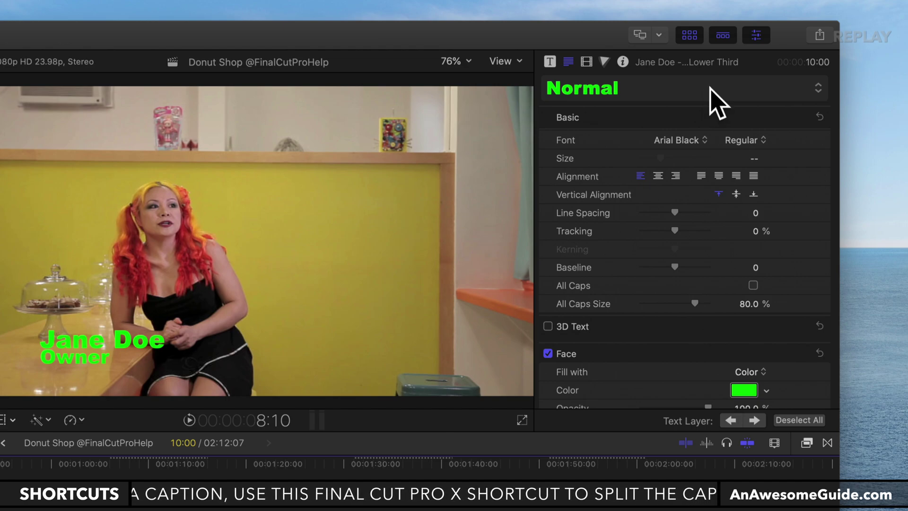
Step: Save all format and appearance attributes as a text style preset named 'Donut Shop Style'
{"action": "left_click", "coordinate": [709, 90]}
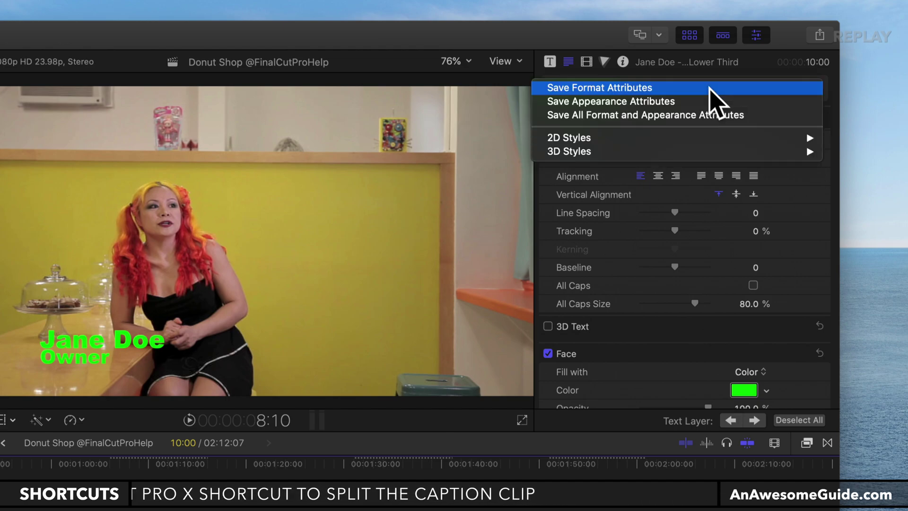
{"action": "mouse_move", "coordinate": [644, 141]}
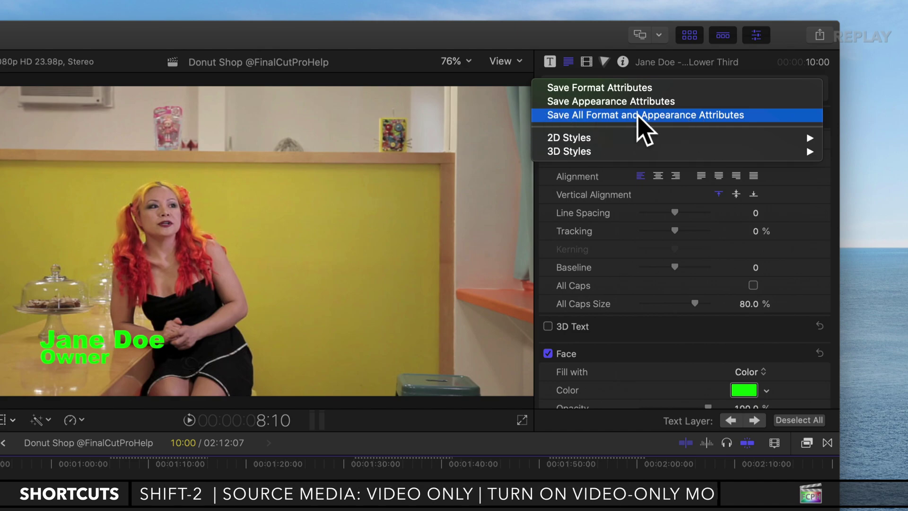
{"action": "left_click", "coordinate": [615, 115]}
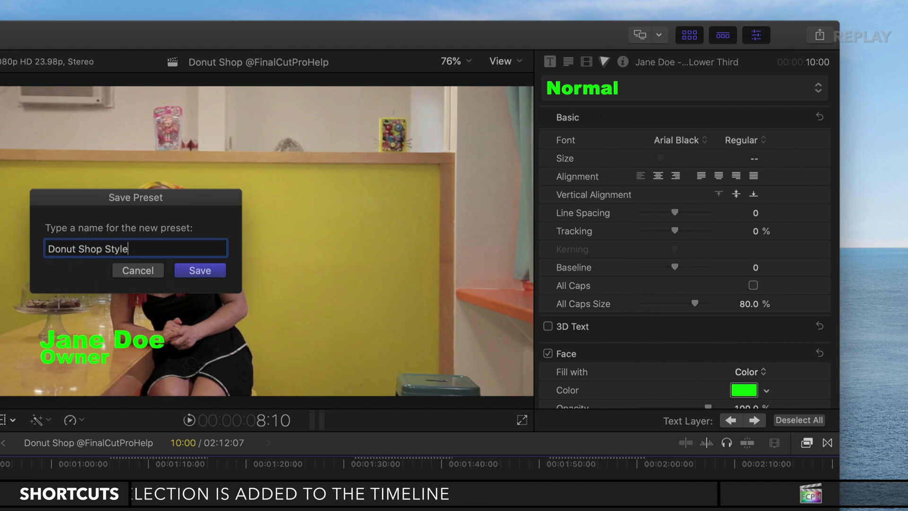
{"action": "left_click", "coordinate": [200, 270]}
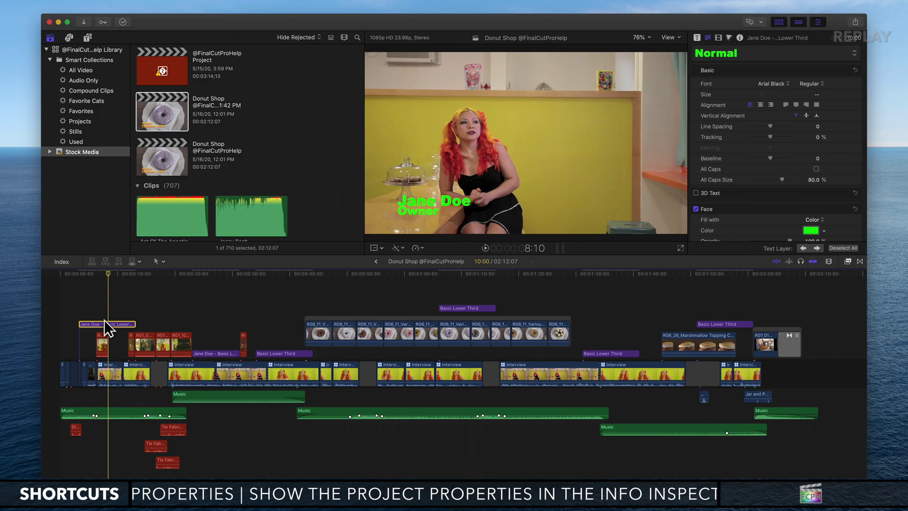
{"action": "left_click", "coordinate": [846, 55]}
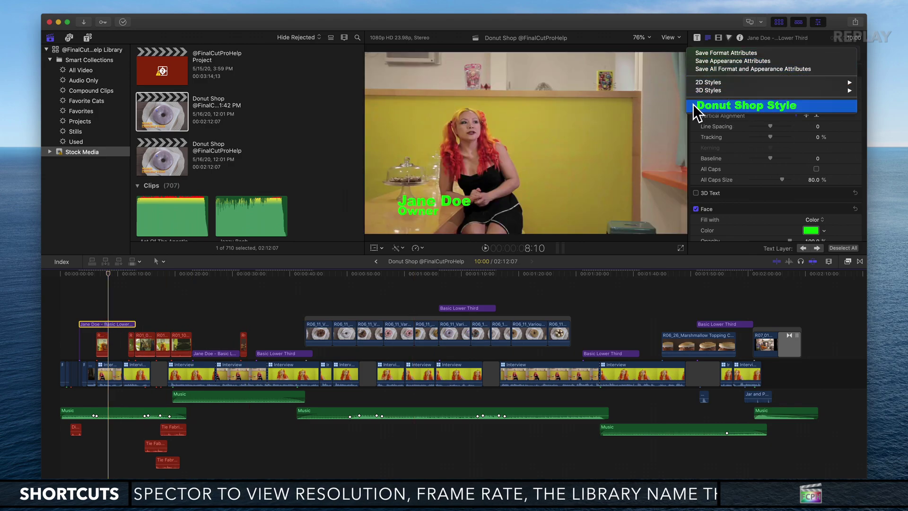
{"action": "left_click", "coordinate": [751, 103]}
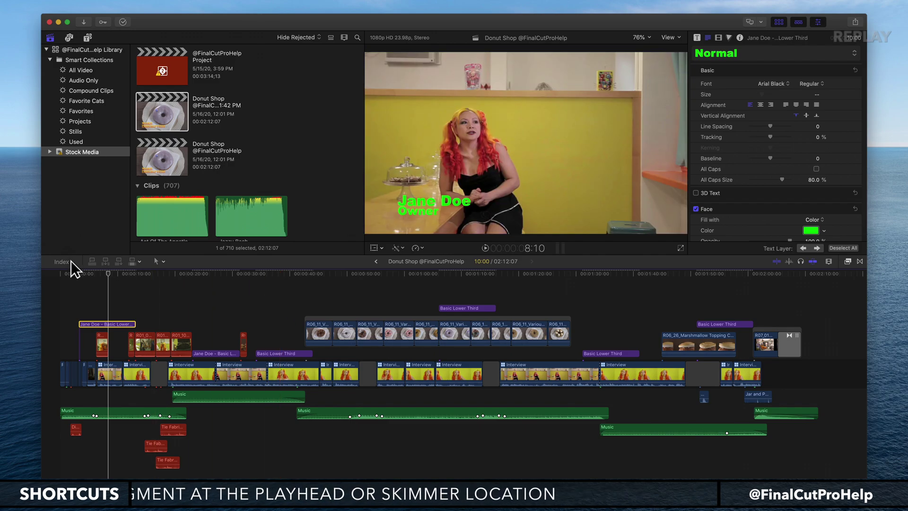
Step: Filter the timeline index to Titles and select the four Basic Lower Thirds plus the second name title
{"action": "left_click", "coordinate": [71, 260]}
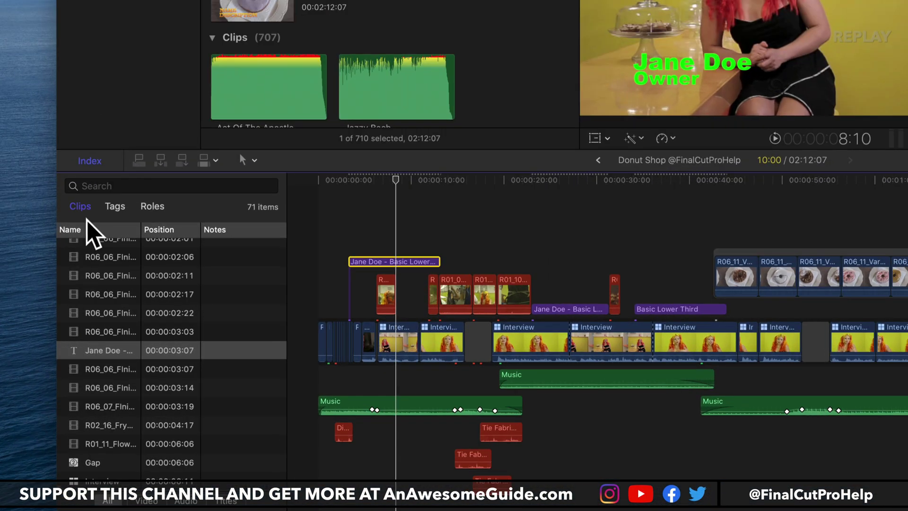
{"action": "left_click", "coordinate": [236, 501]}
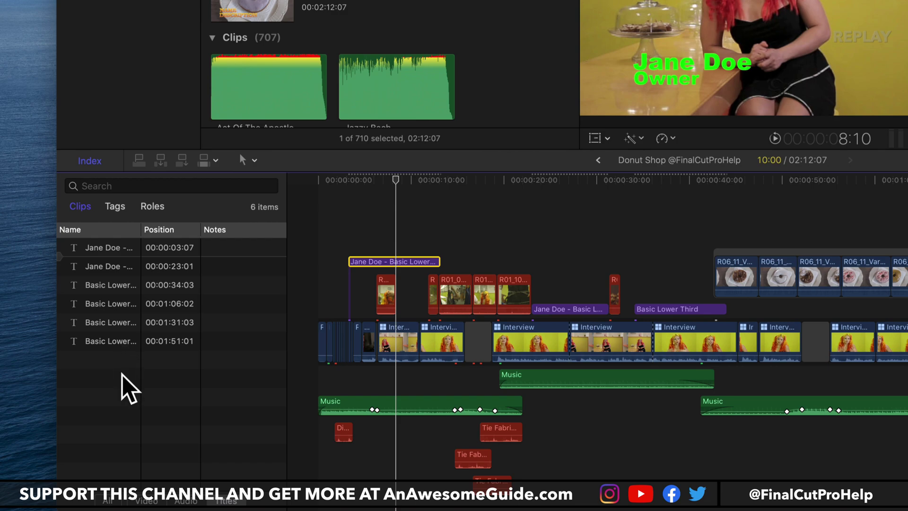
{"action": "left_click_drag", "start_coordinate": [119, 372], "coordinate": [116, 290]}
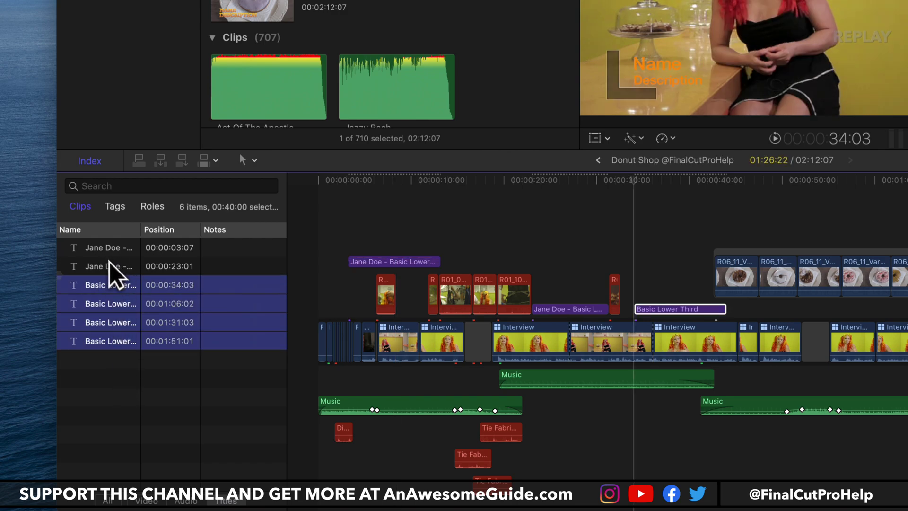
{"action": "left_click", "coordinate": [110, 263], "text": "shift"}
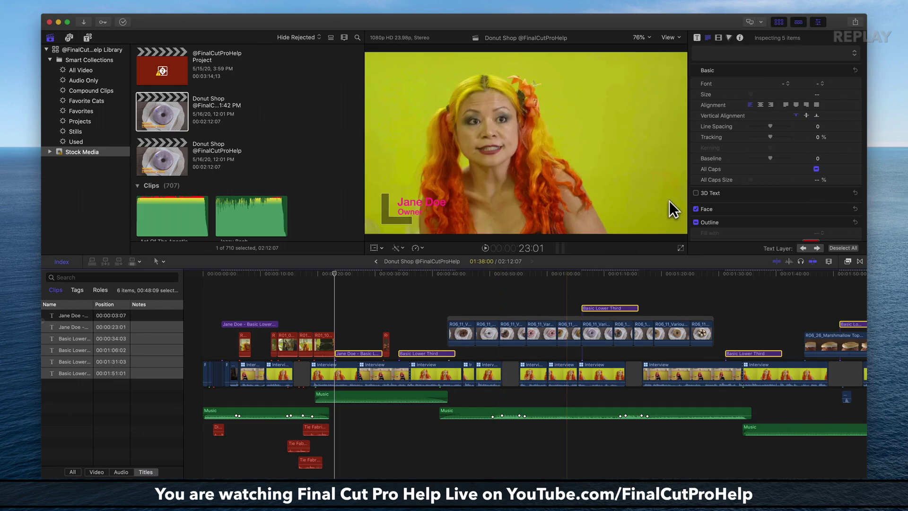
Step: Apply Donut Shop Style to the five selected titles, check a later one, and zoom out
{"action": "left_click", "coordinate": [849, 52]}
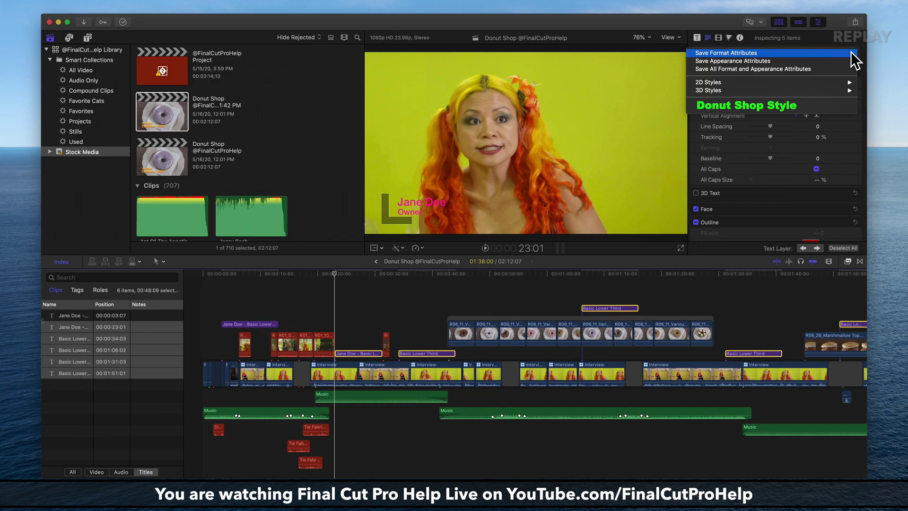
{"action": "left_click", "coordinate": [762, 106]}
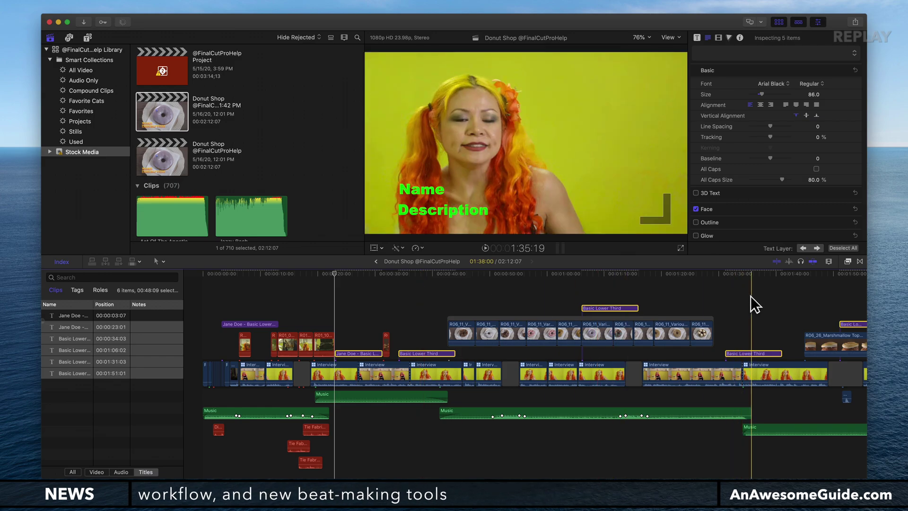
{"action": "scroll", "coordinate": [750, 296], "scroll_direction": "right", "scroll_amount": 3}
{"action": "left_click", "coordinate": [691, 274]}
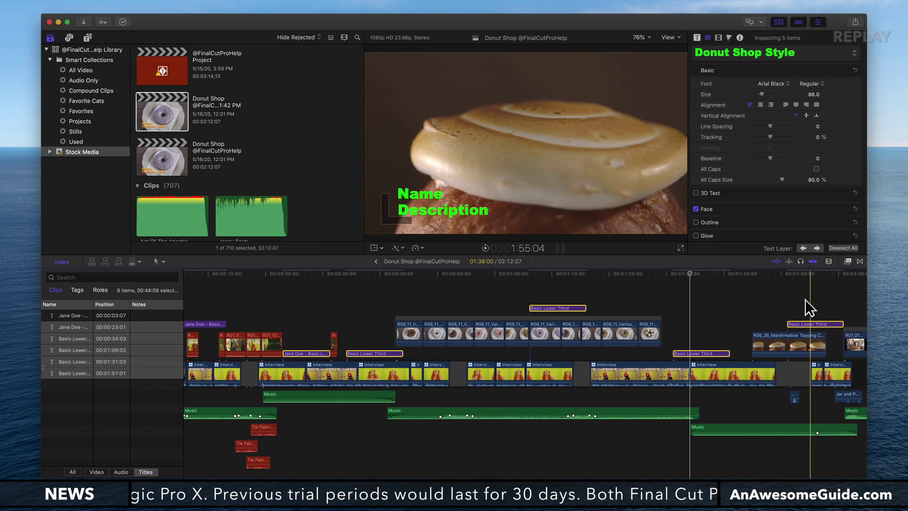
{"action": "key", "text": "super+minus"}
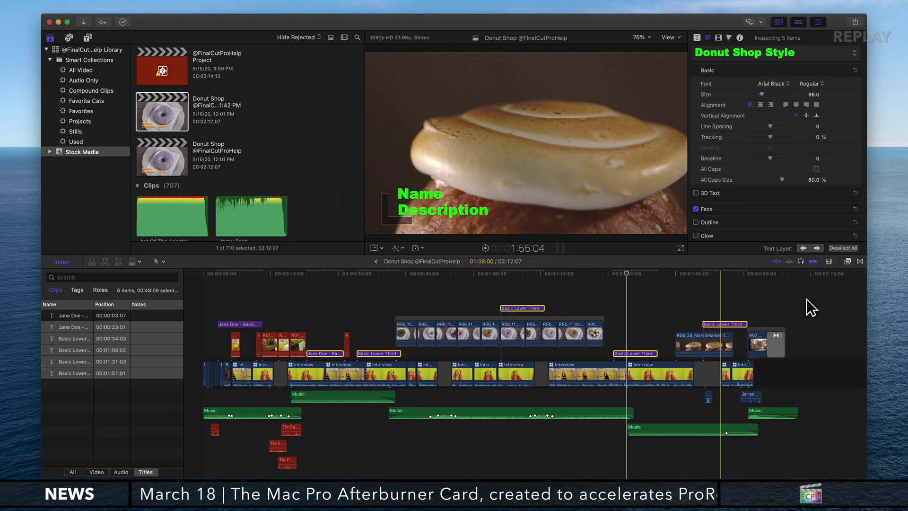
{"action": "left_click", "coordinate": [234, 272]}
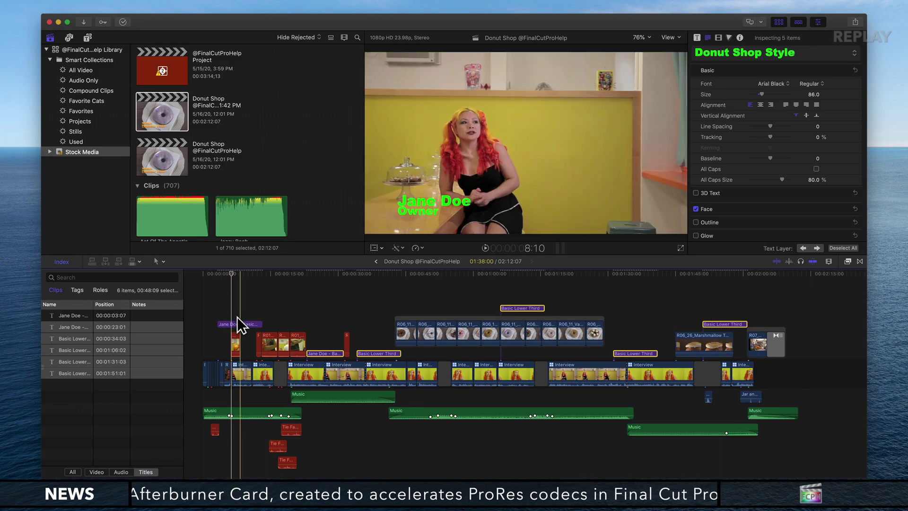
{"action": "left_click", "coordinate": [238, 323]}
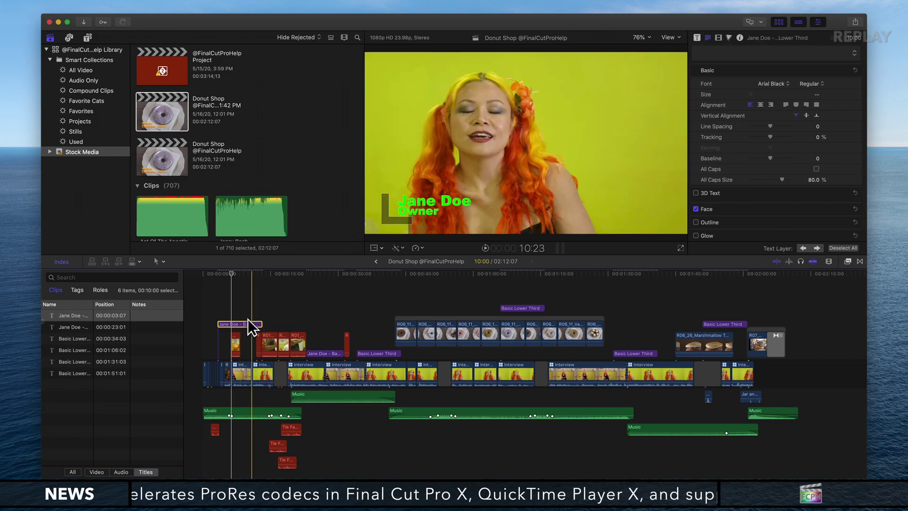
{"action": "left_click_drag", "start_coordinate": [75, 409], "coordinate": [72, 326]}
{"action": "left_click", "coordinate": [735, 163]}
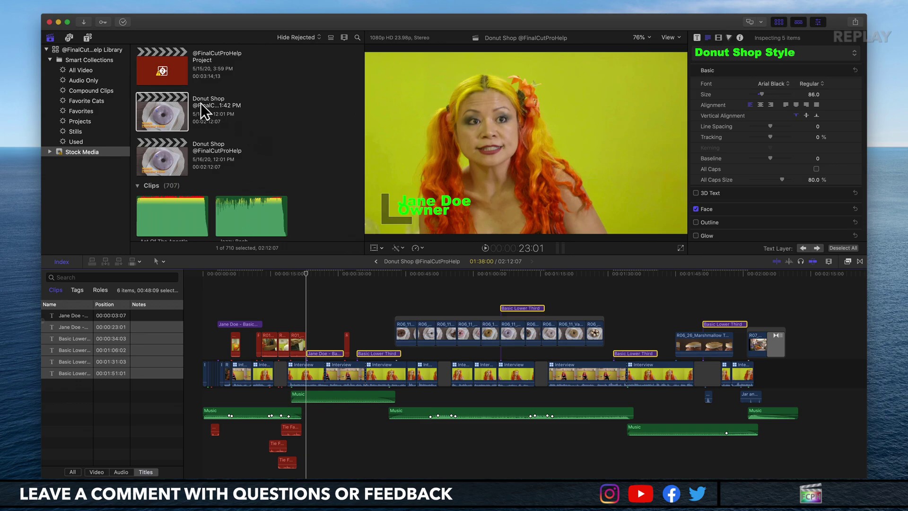
{"action": "double_click", "coordinate": [163, 108]}
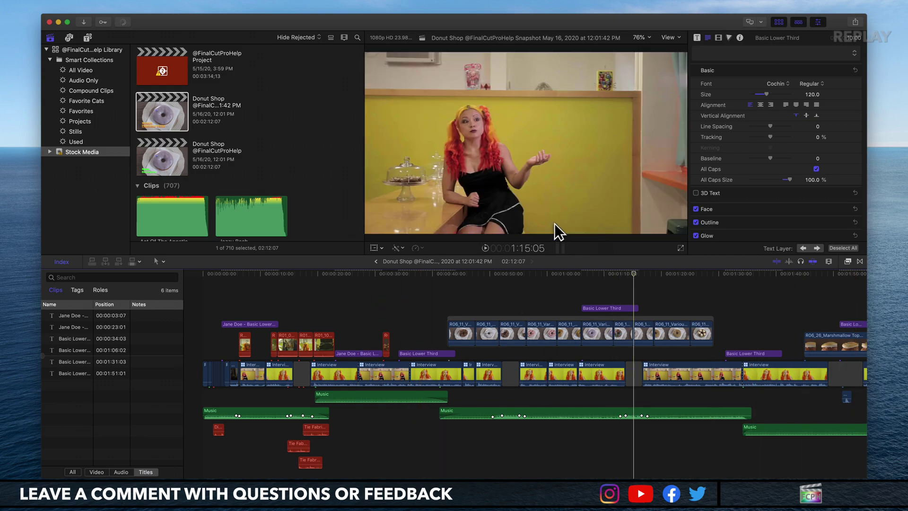
{"action": "double_click", "coordinate": [172, 157]}
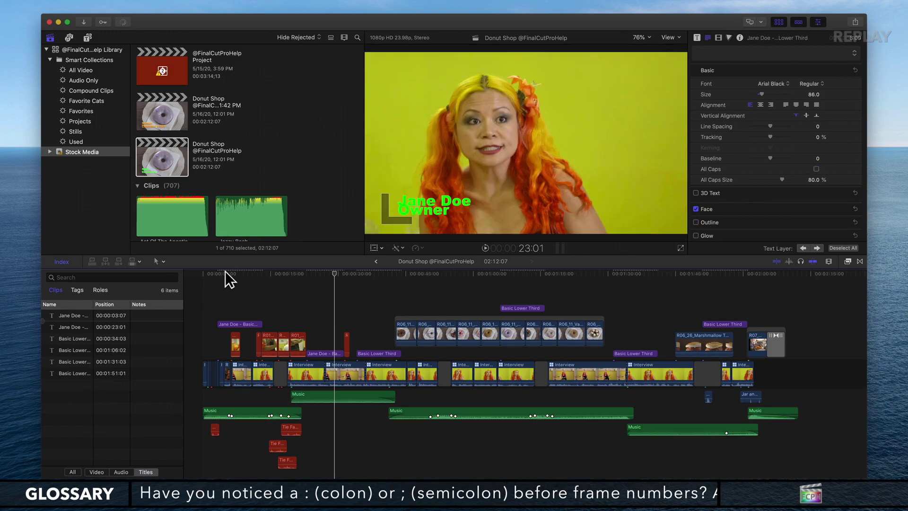